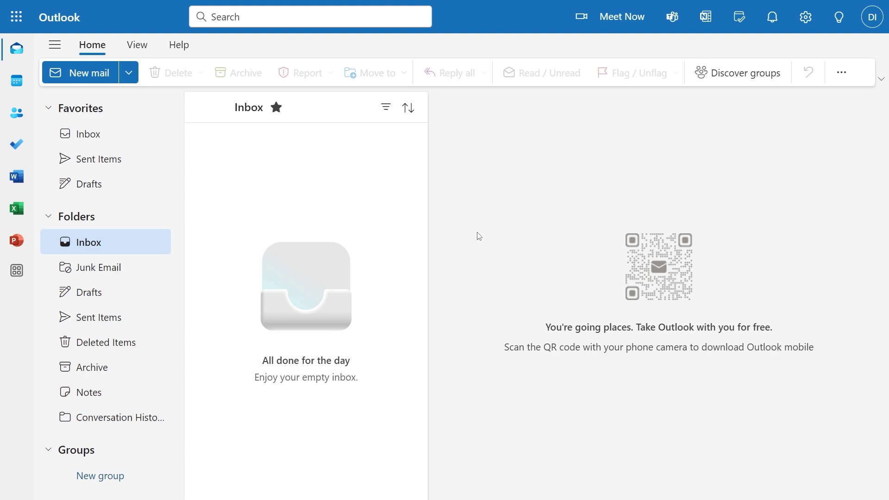
Step: Go to Settings > General > Mobile devices to see the synced iPhone and UniversalOutlook devices
{"action": "left_click", "coordinate": [810, 18]}
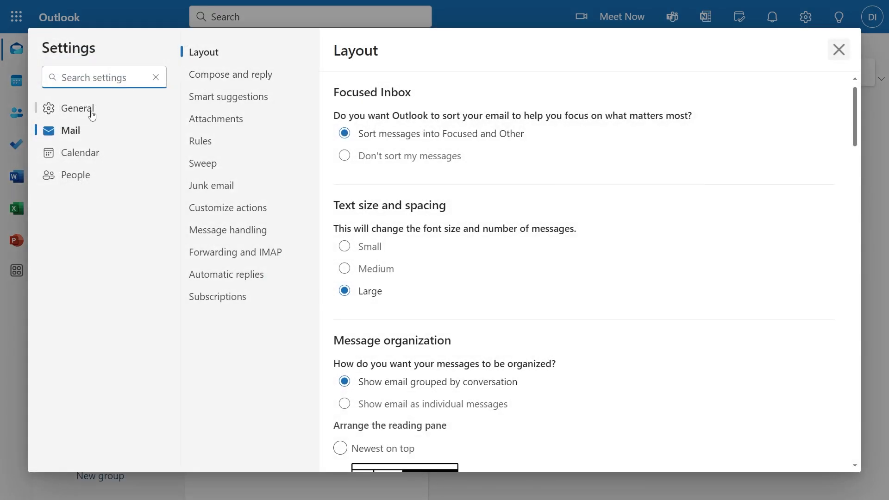
{"action": "left_click", "coordinate": [90, 110]}
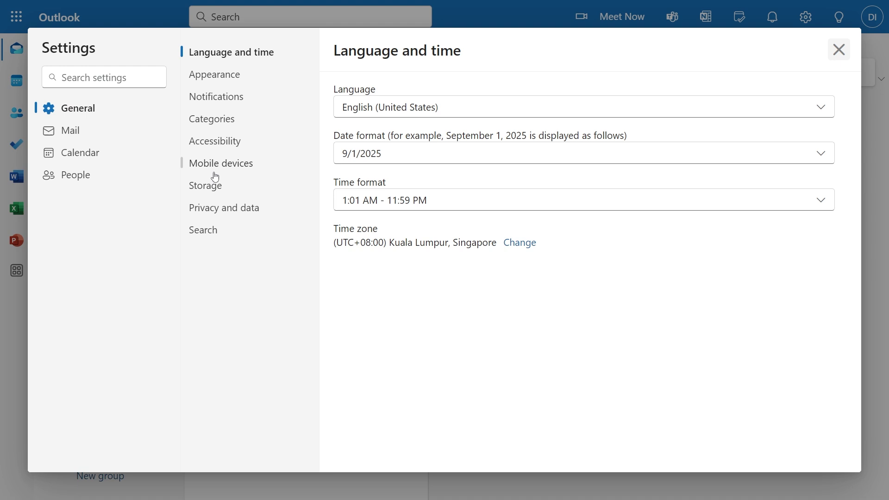
{"action": "left_click", "coordinate": [229, 170]}
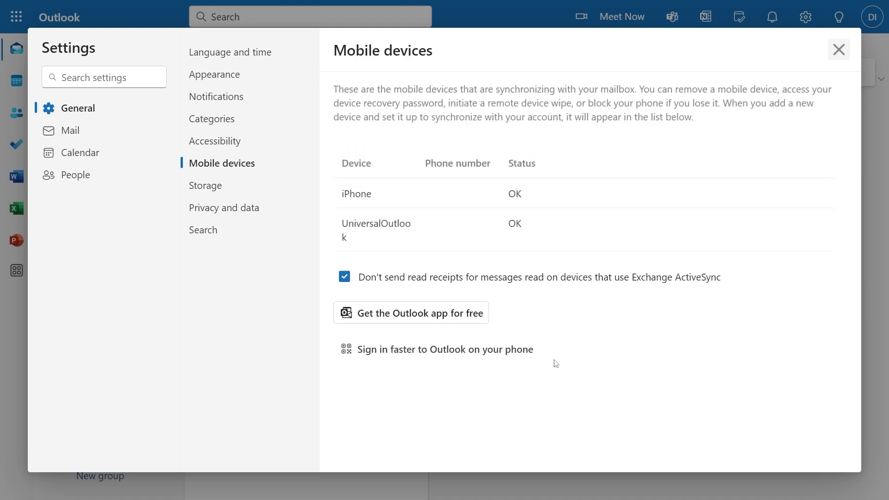
Step: Bring up the 'Sign in faster to Outlook on your phone' QR code for scanning
{"action": "left_click", "coordinate": [456, 353]}
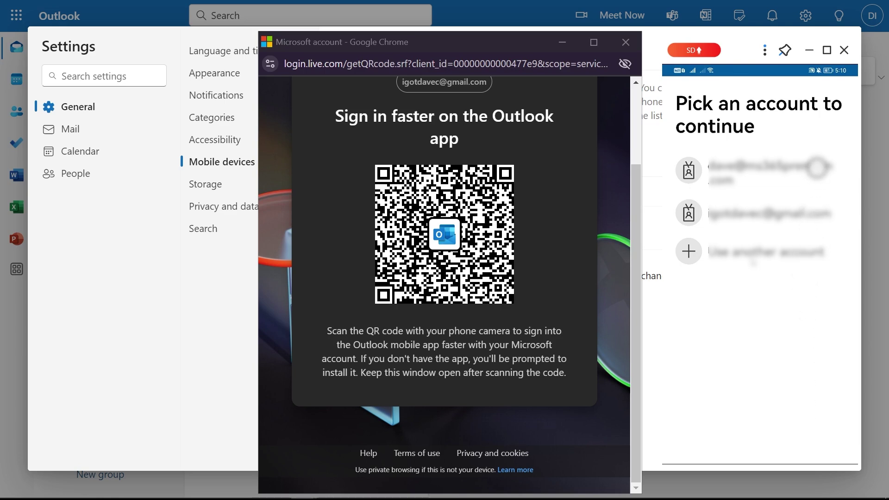
Step: Pick the second account on the phone's 'Pick an account to continue' screen
{"action": "left_click", "coordinate": [819, 208]}
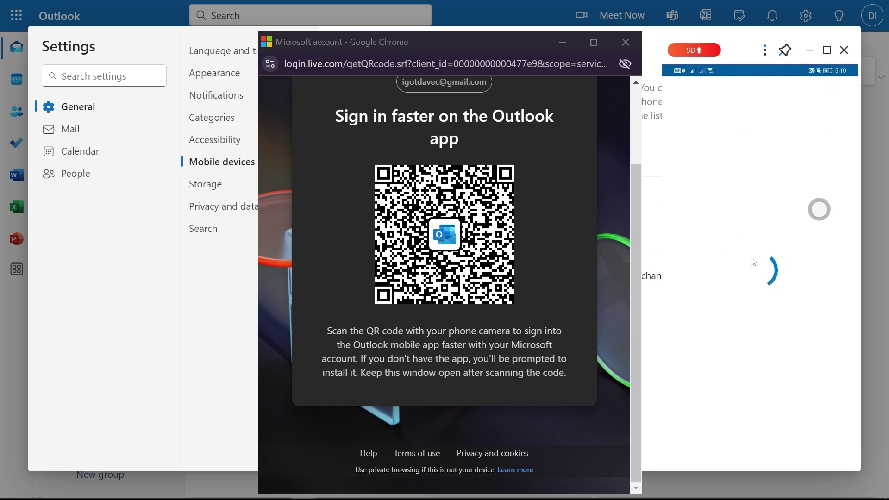